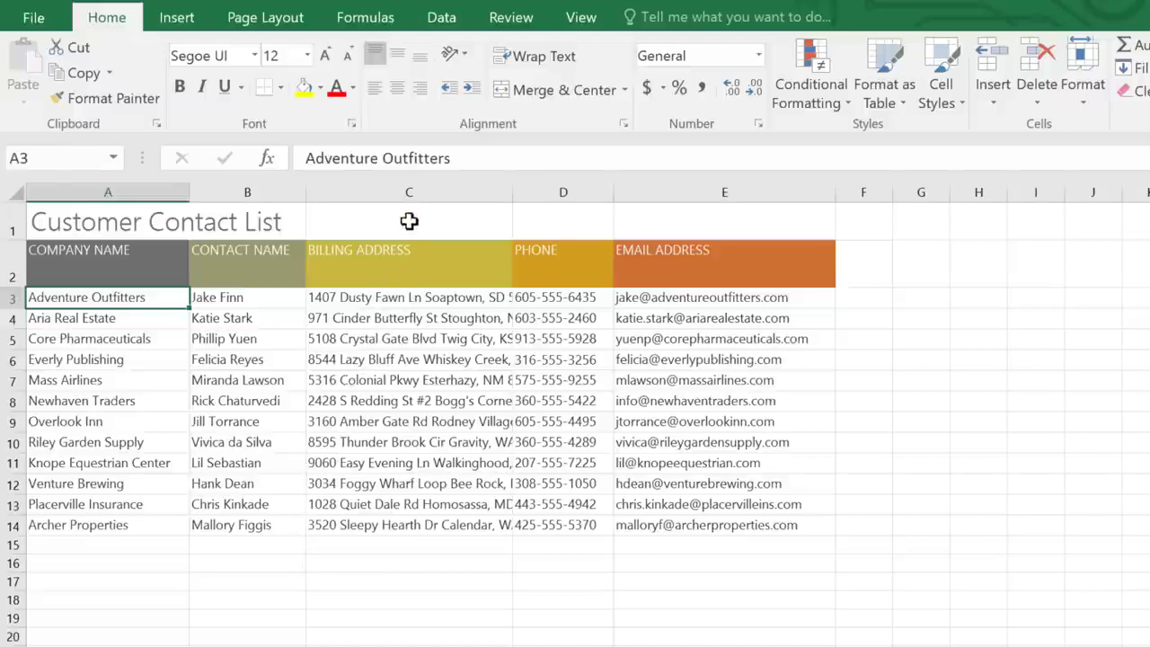
Widen column C, then AutoFit it to the longest billing address
{"action": "left_click", "coordinate": [411, 188]}
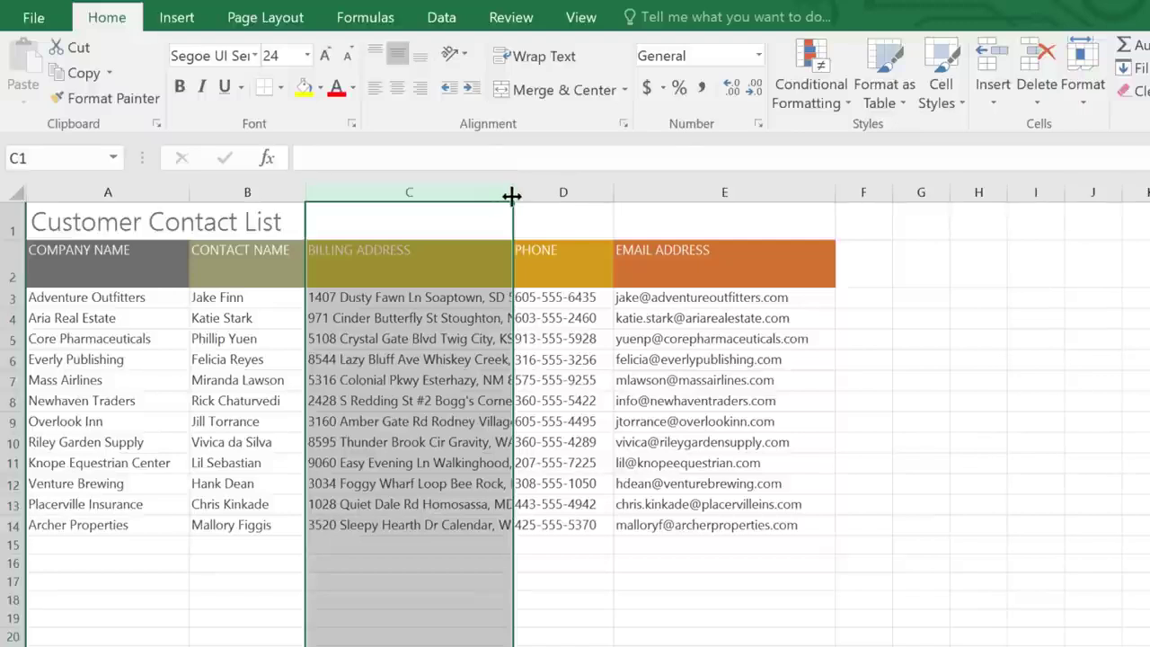
{"action": "left_click_drag", "start_coordinate": [511, 195], "coordinate": [729, 195]}
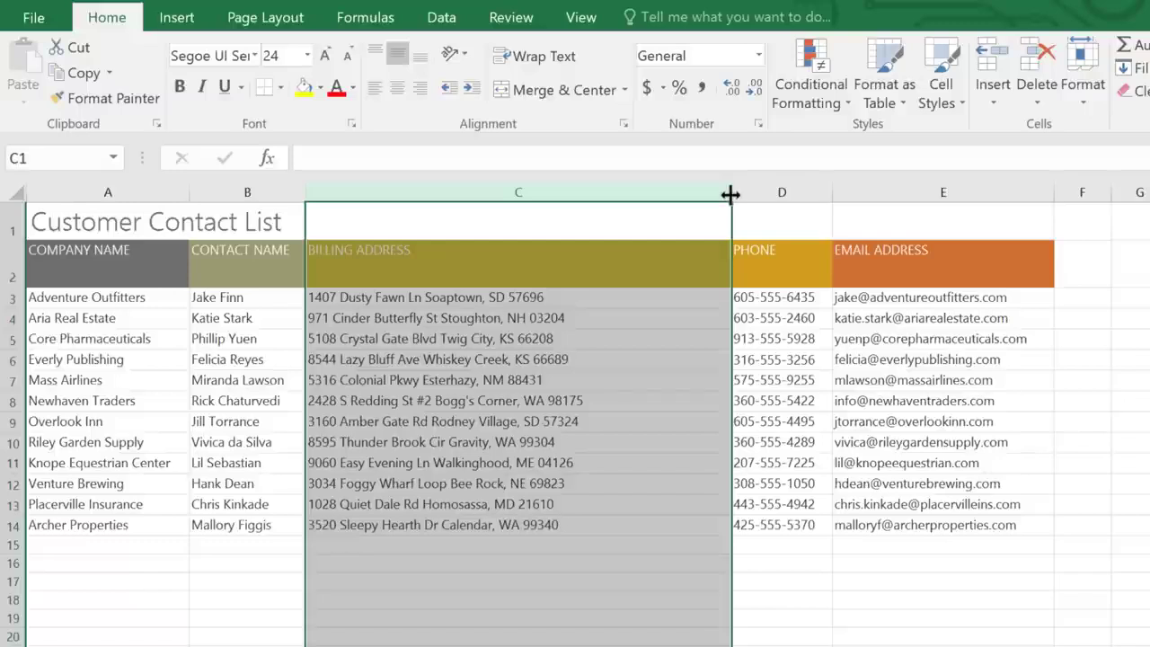
{"action": "double_click", "coordinate": [730, 194]}
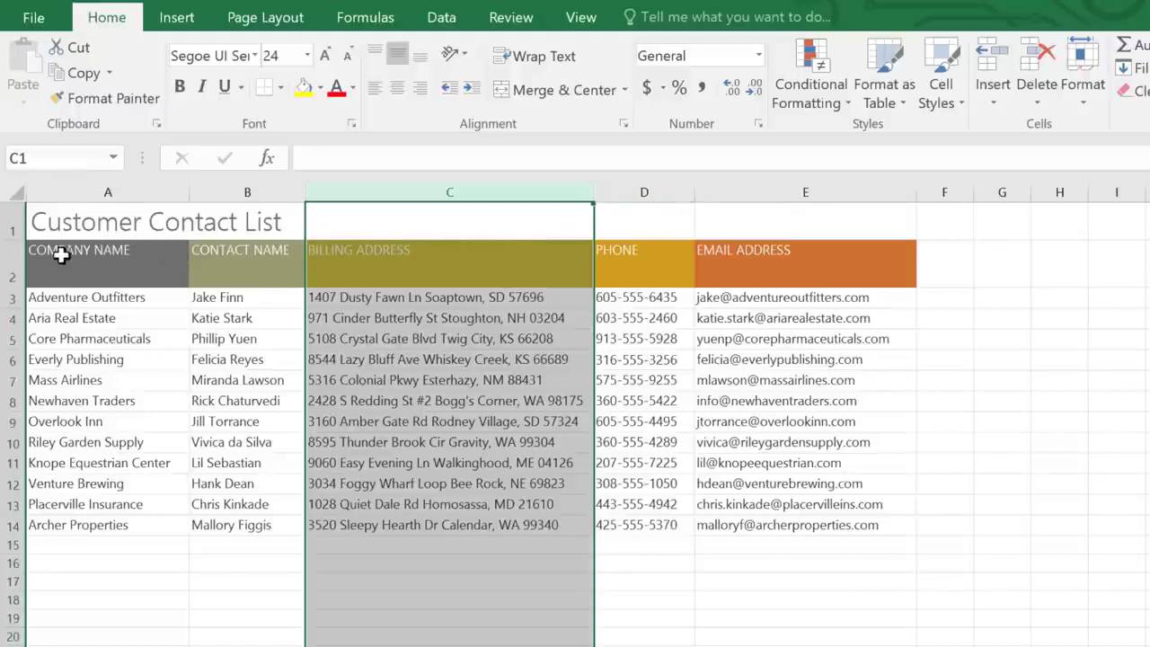
Shorten header row 2 to 28.50, then set every worksheet row to height 28.50
{"action": "left_click", "coordinate": [8, 258]}
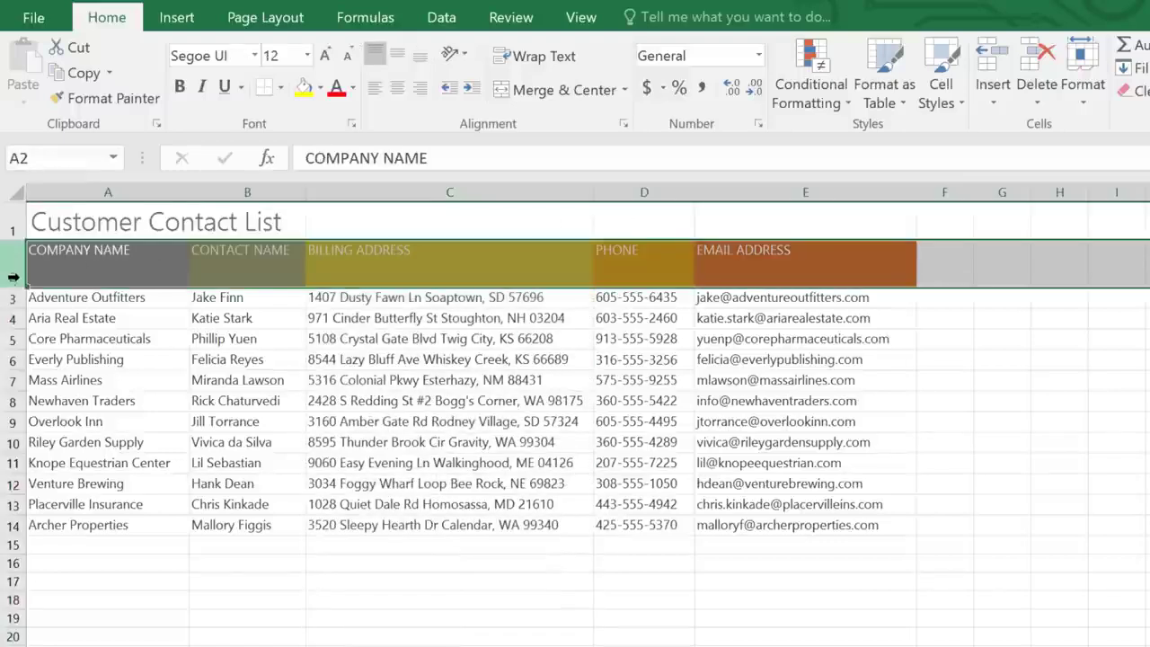
{"action": "left_click_drag", "start_coordinate": [15, 286], "coordinate": [22, 270]}
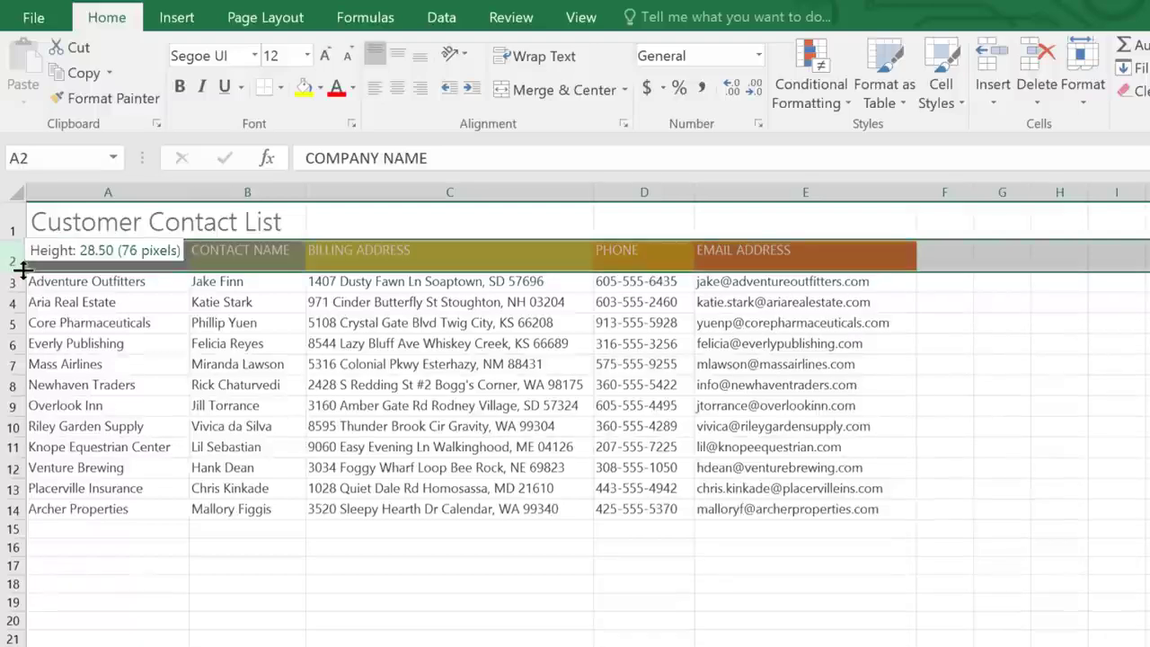
{"action": "left_click_drag", "start_coordinate": [22, 270], "coordinate": [22, 259]}
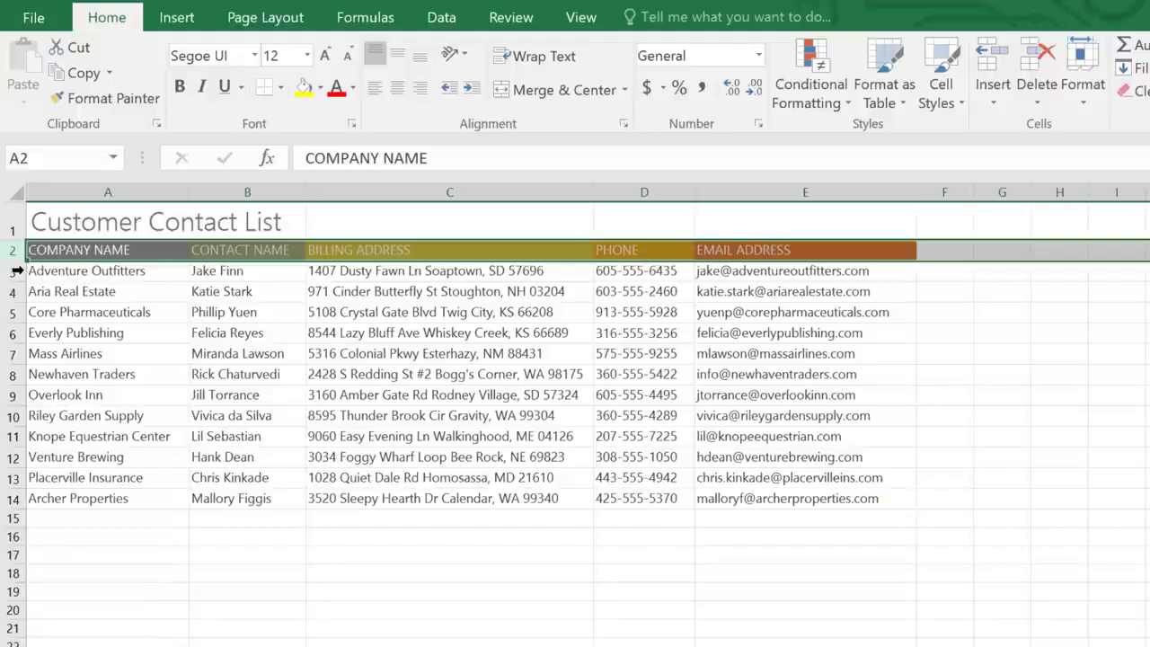
{"action": "left_click", "coordinate": [16, 188]}
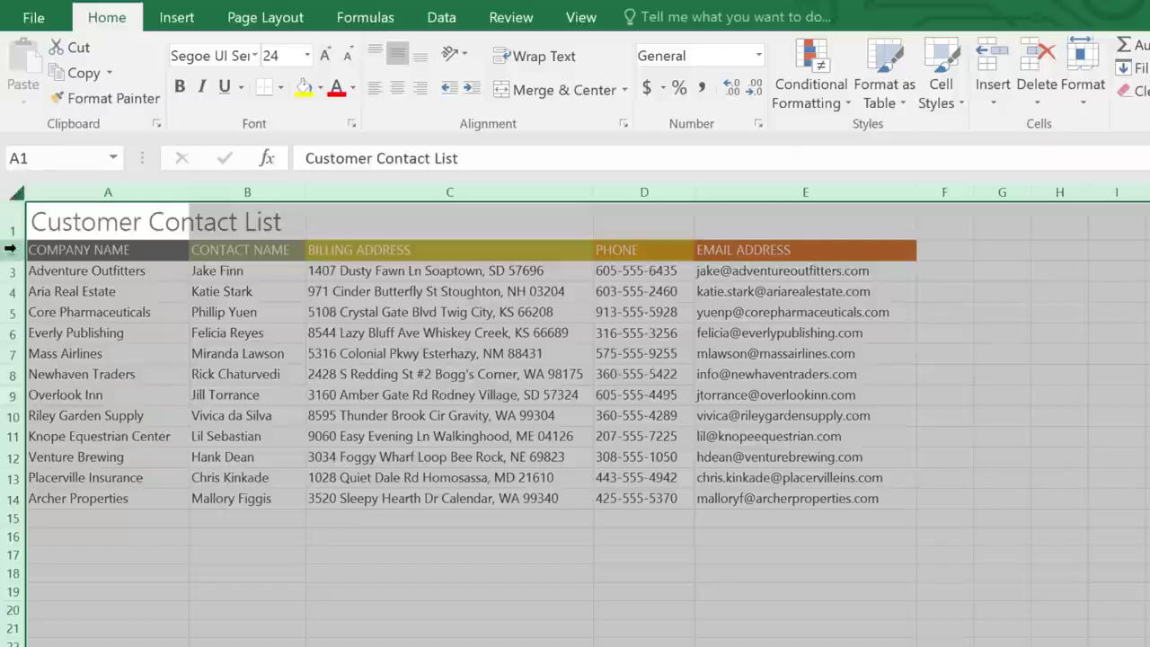
{"action": "left_click_drag", "start_coordinate": [16, 258], "coordinate": [13, 281]}
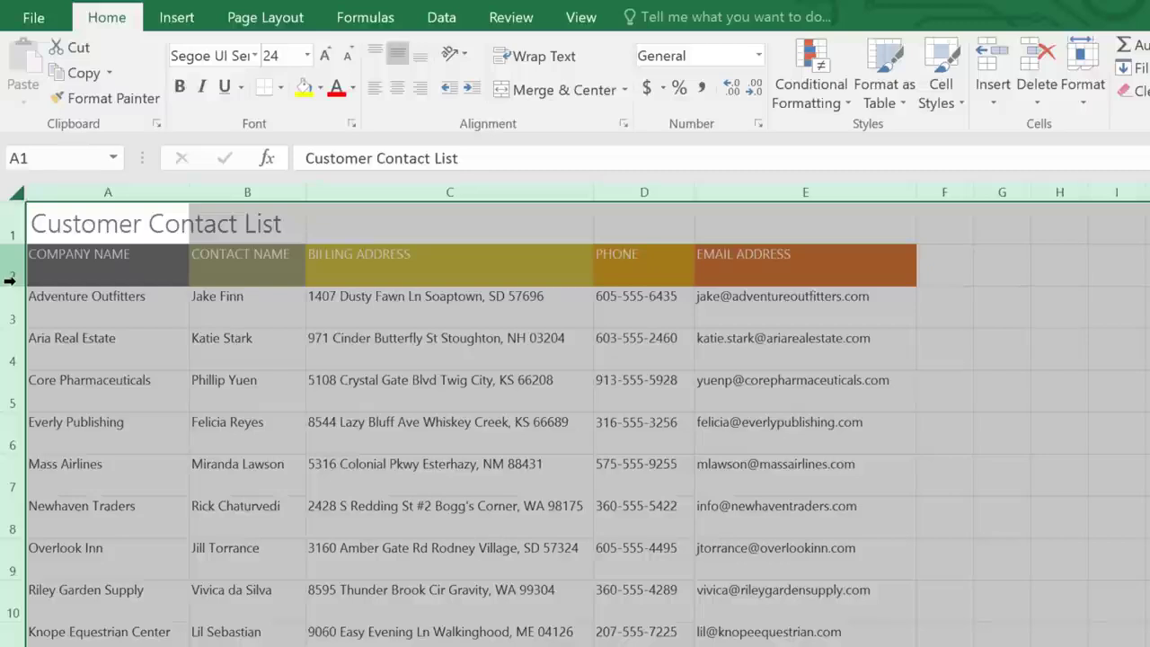
Insert a blank row above Core Pharmaceuticals and enter 'Bishop Research' in A5
{"action": "left_click", "coordinate": [13, 347]}
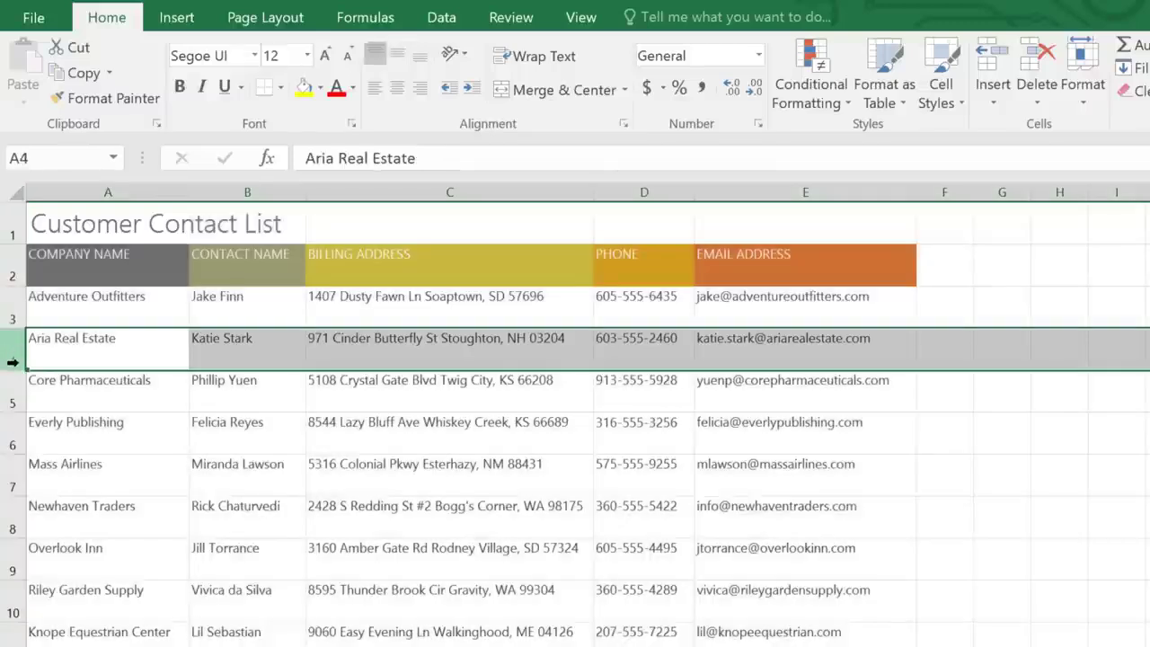
{"action": "left_click", "coordinate": [12, 385]}
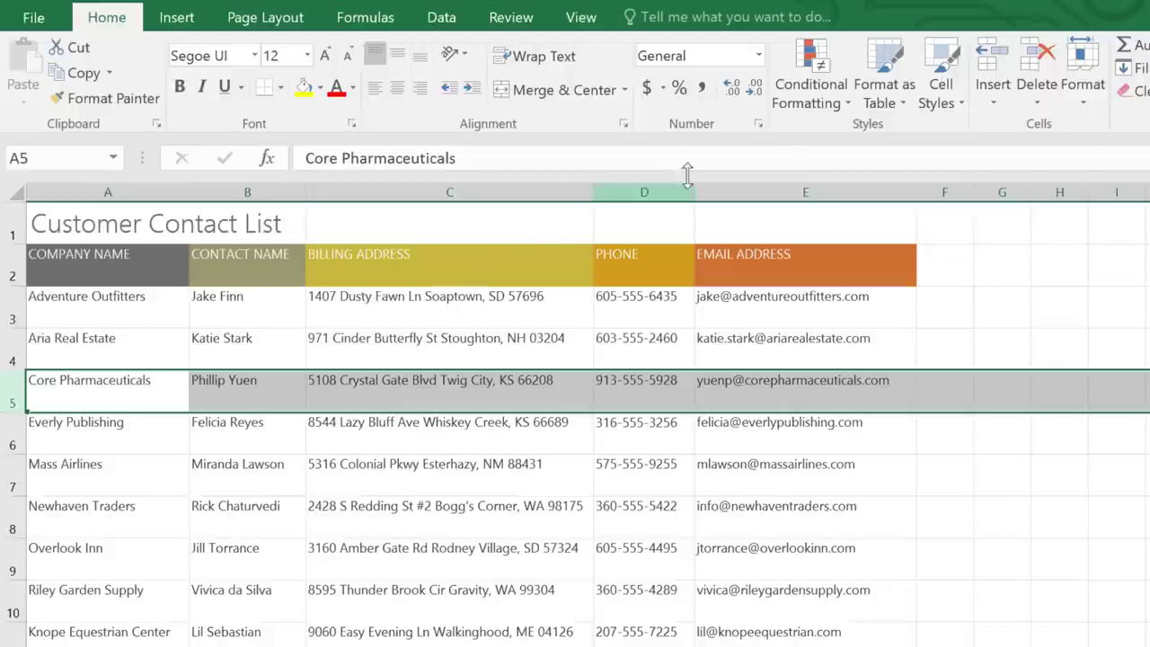
{"action": "left_click", "coordinate": [988, 63]}
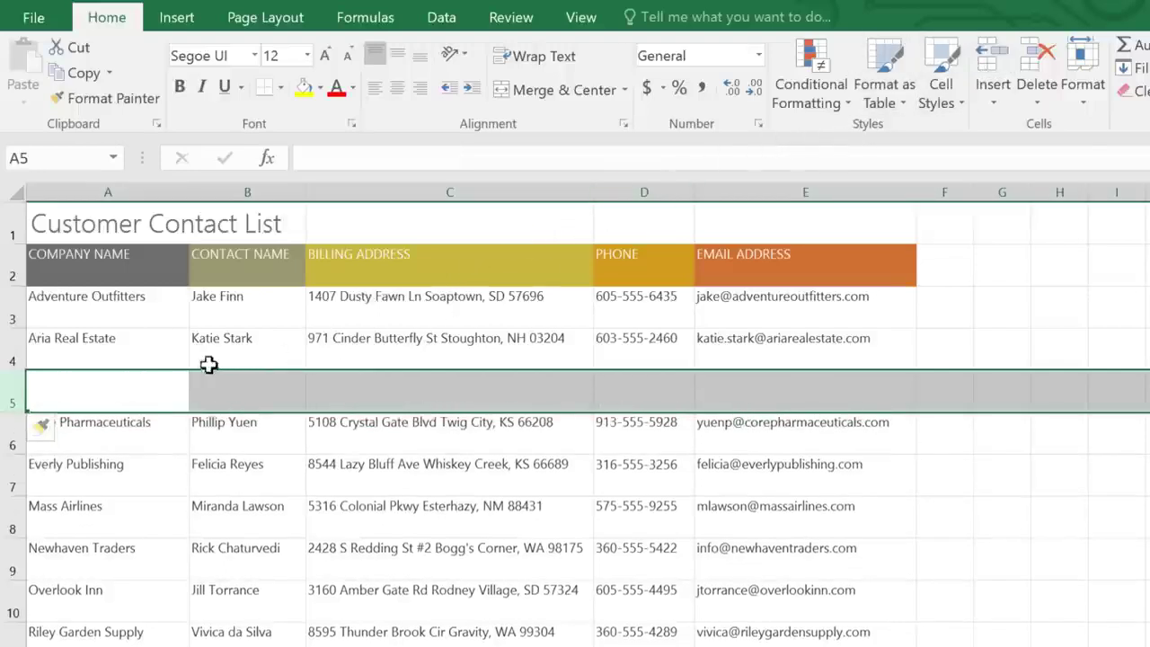
{"action": "left_click", "coordinate": [70, 388]}
{"action": "type", "text": "Bi"}
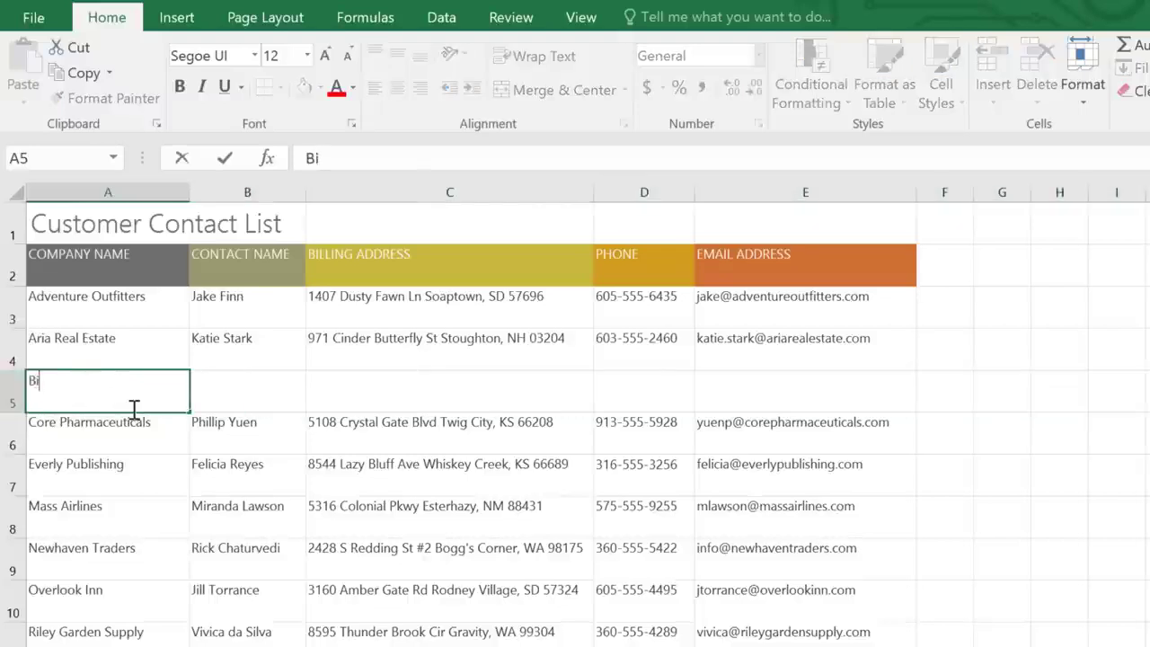
{"action": "type", "text": "shop Research"}
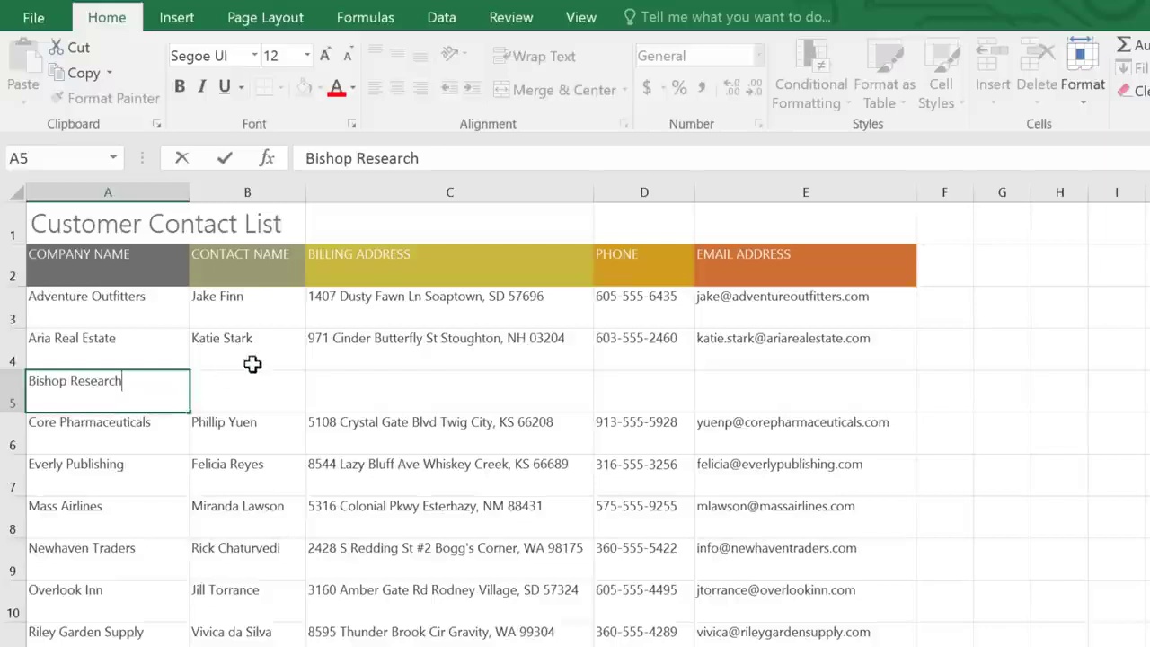
Insert a new column before Email Address with the header 'FAX' in E2
{"action": "left_click", "coordinate": [739, 192]}
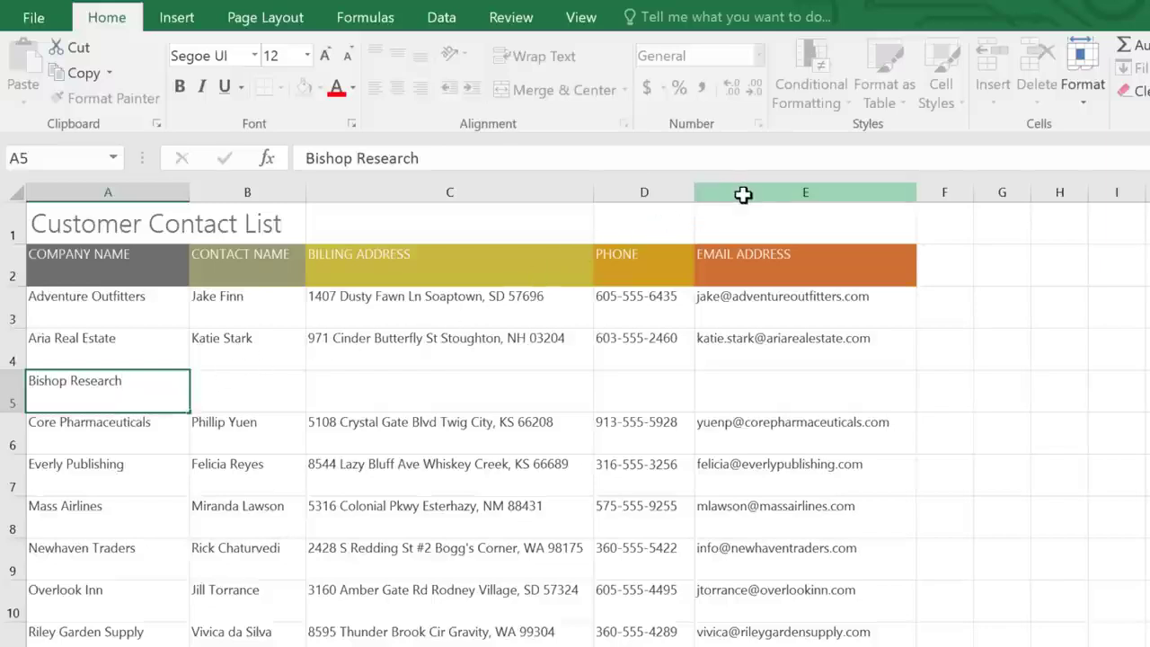
{"action": "left_click", "coordinate": [742, 191]}
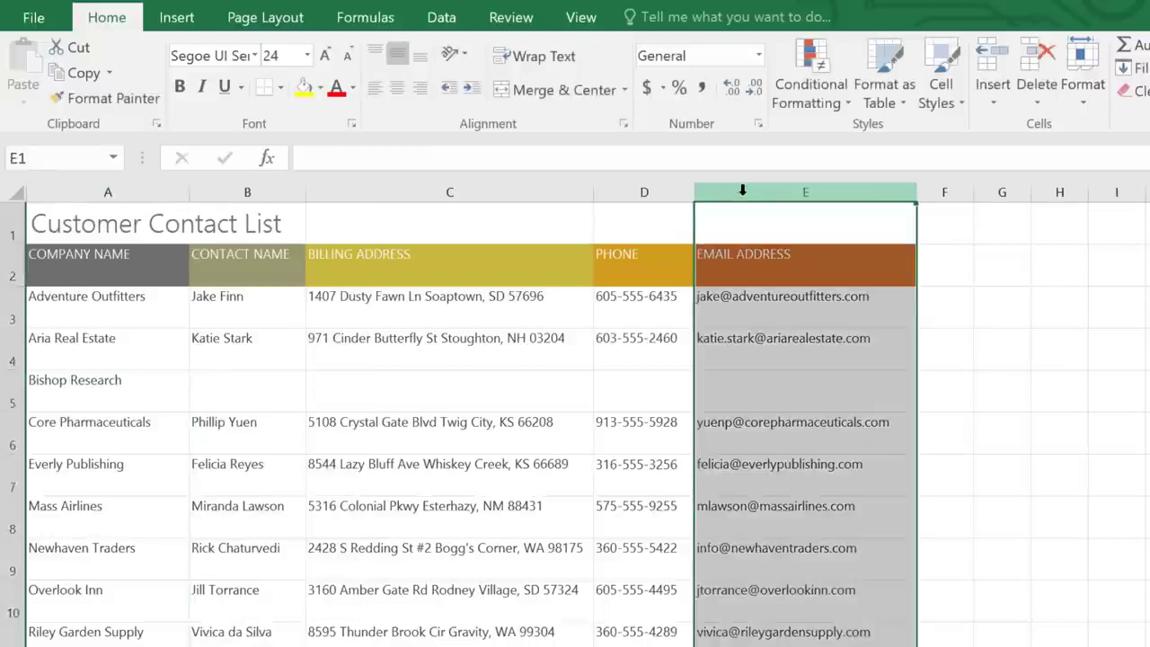
{"action": "left_click", "coordinate": [989, 67]}
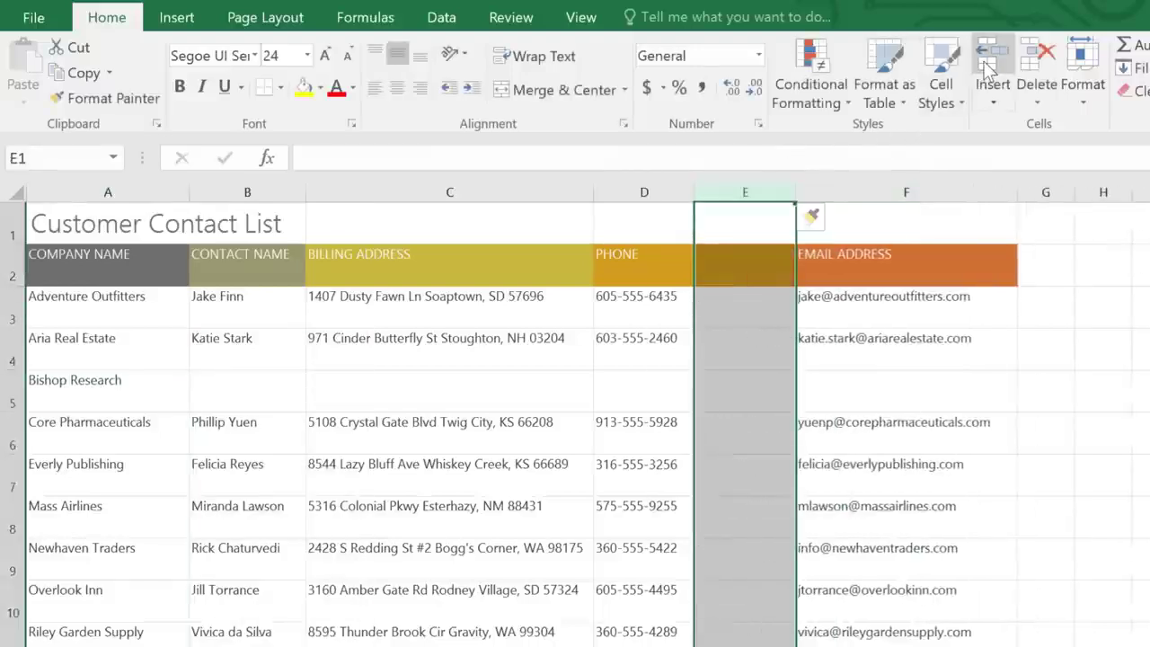
{"action": "left_click", "coordinate": [780, 217]}
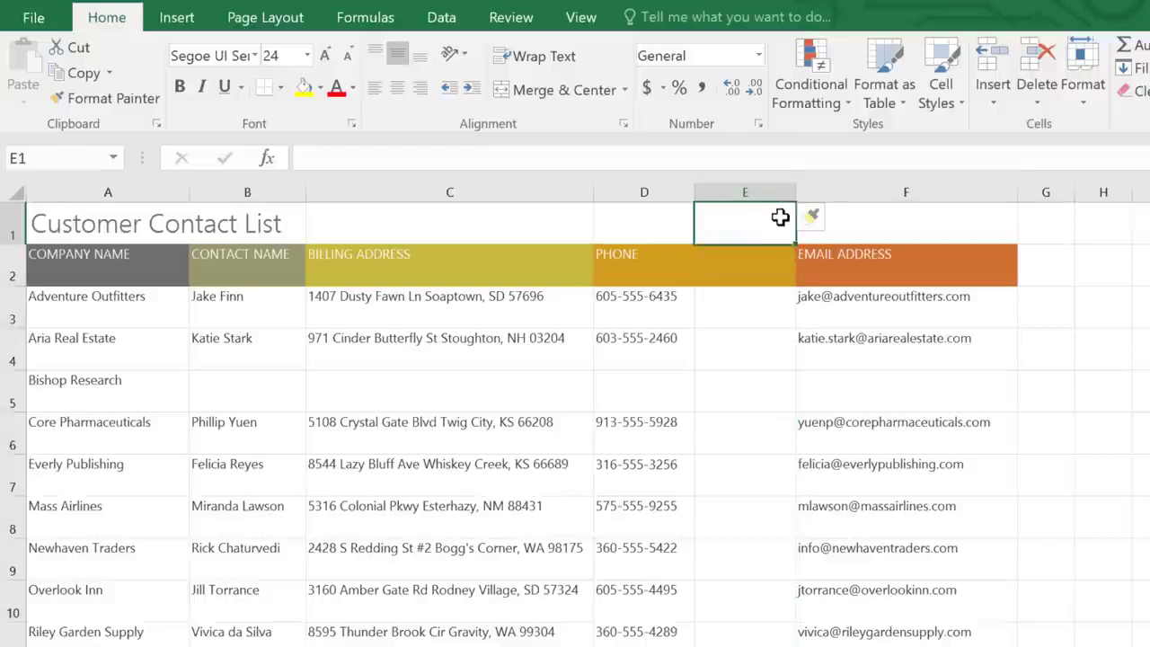
{"action": "left_click", "coordinate": [783, 255]}
{"action": "type", "text": "FAX"}
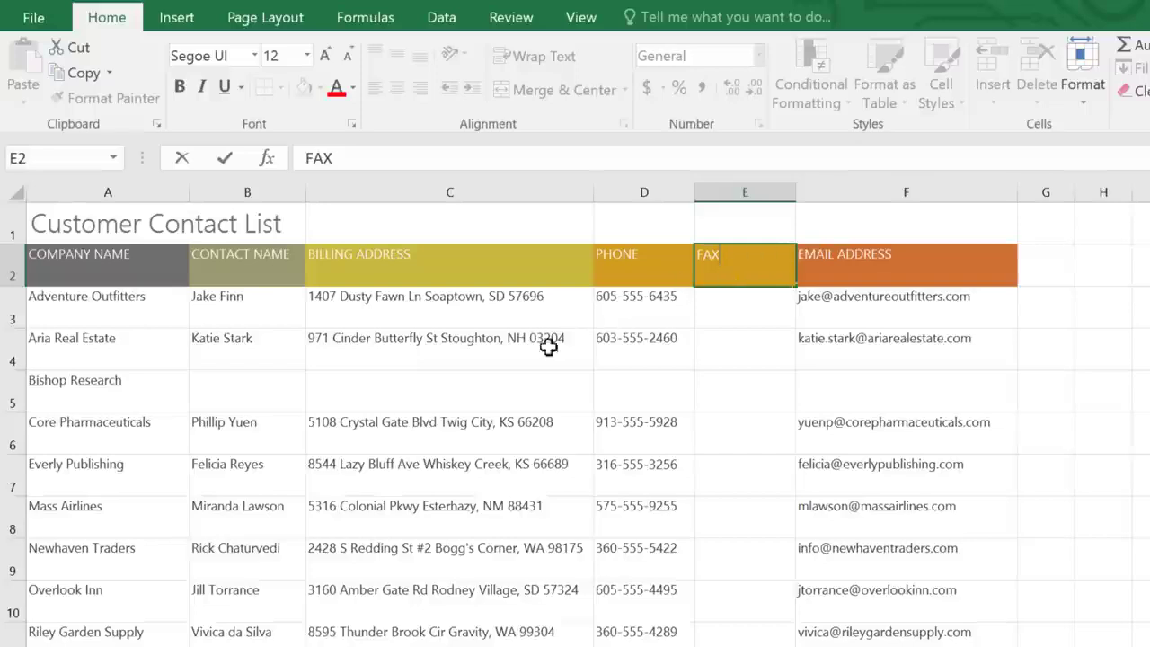
Delete row 9, the Newhaven Traders entry
{"action": "left_click", "coordinate": [16, 557]}
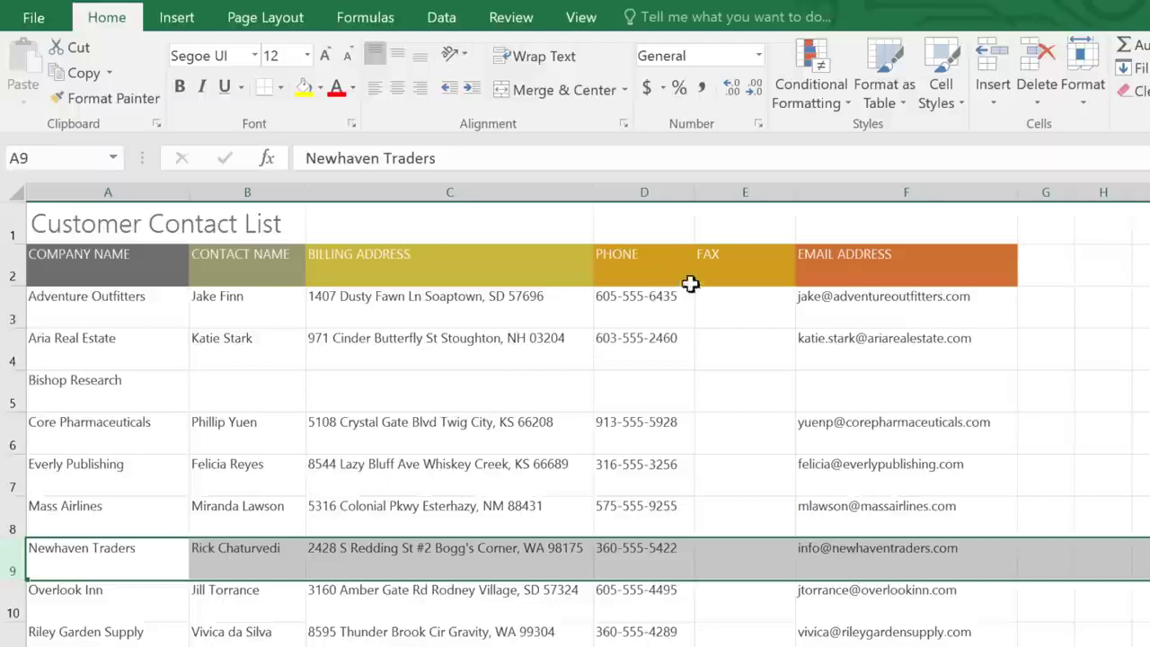
{"action": "left_click", "coordinate": [1029, 65]}
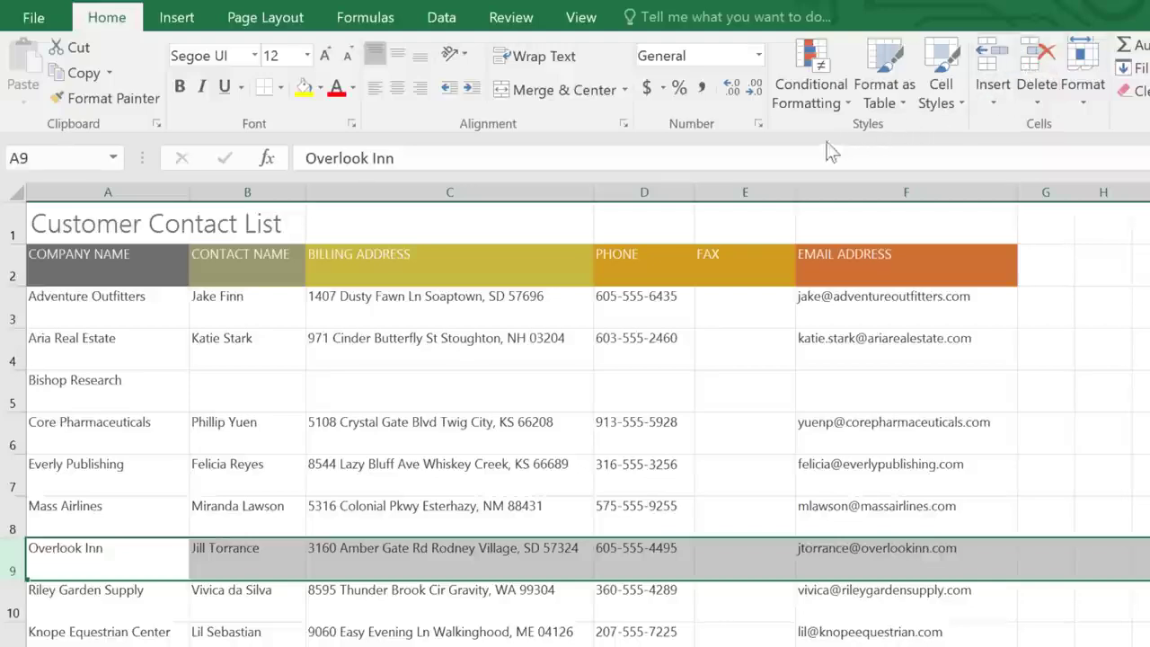
Cut the Phone column and insert it as cut cells before Email Address
{"action": "left_click", "coordinate": [638, 188]}
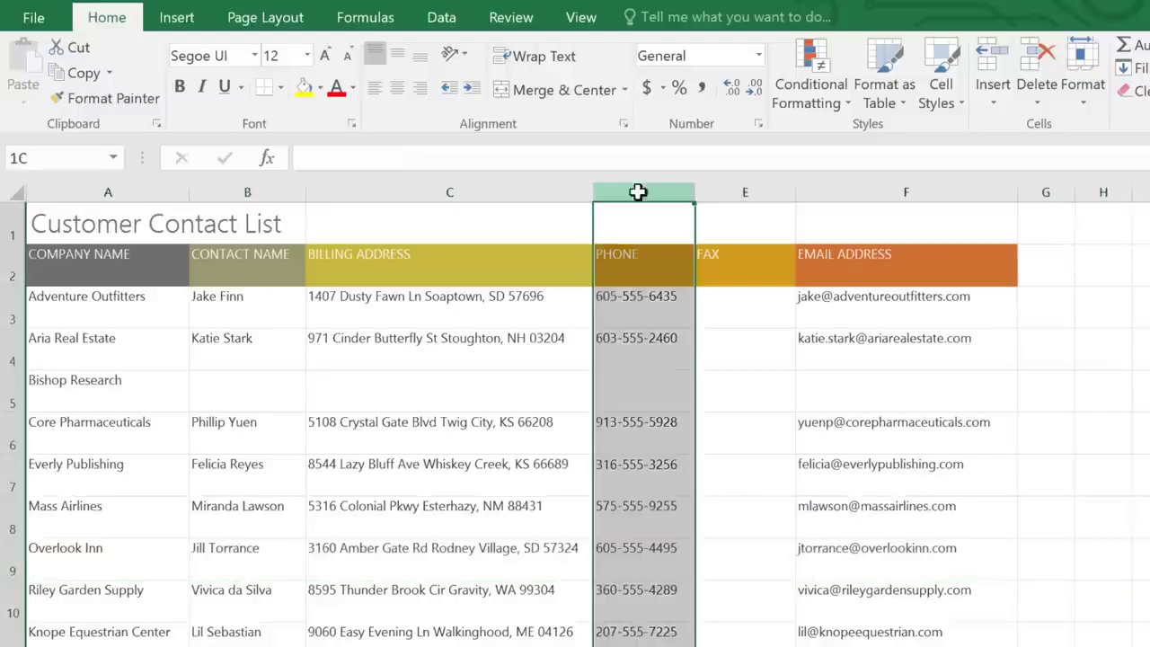
{"action": "left_click", "coordinate": [79, 49]}
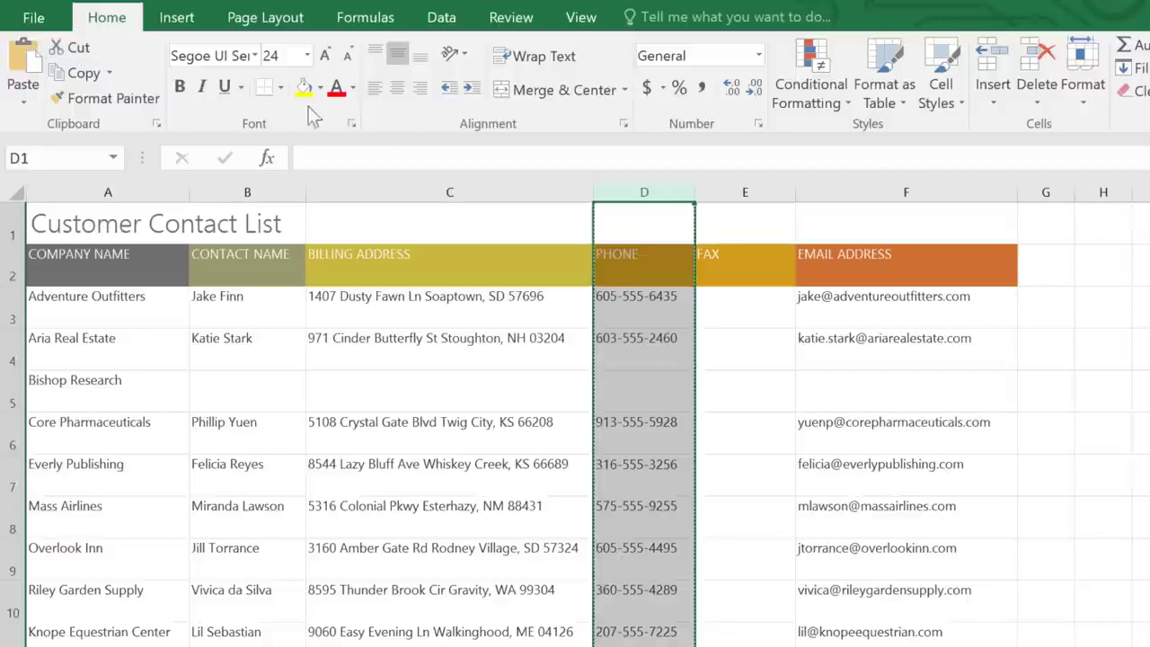
{"action": "left_click", "coordinate": [845, 186]}
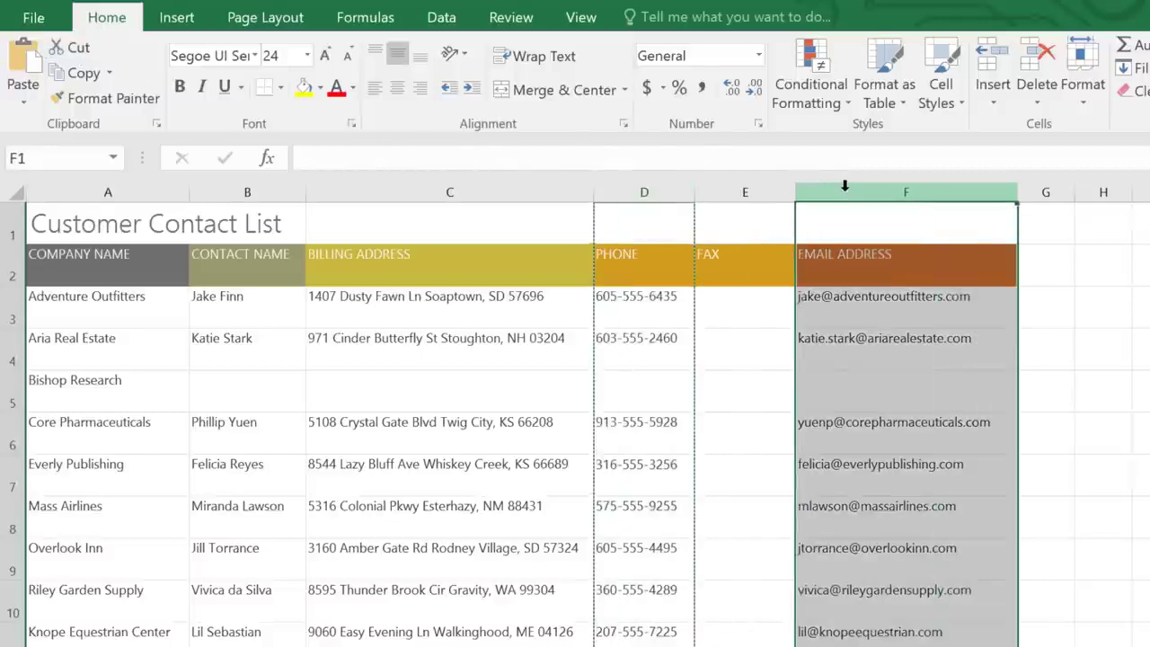
{"action": "left_click", "coordinate": [996, 100]}
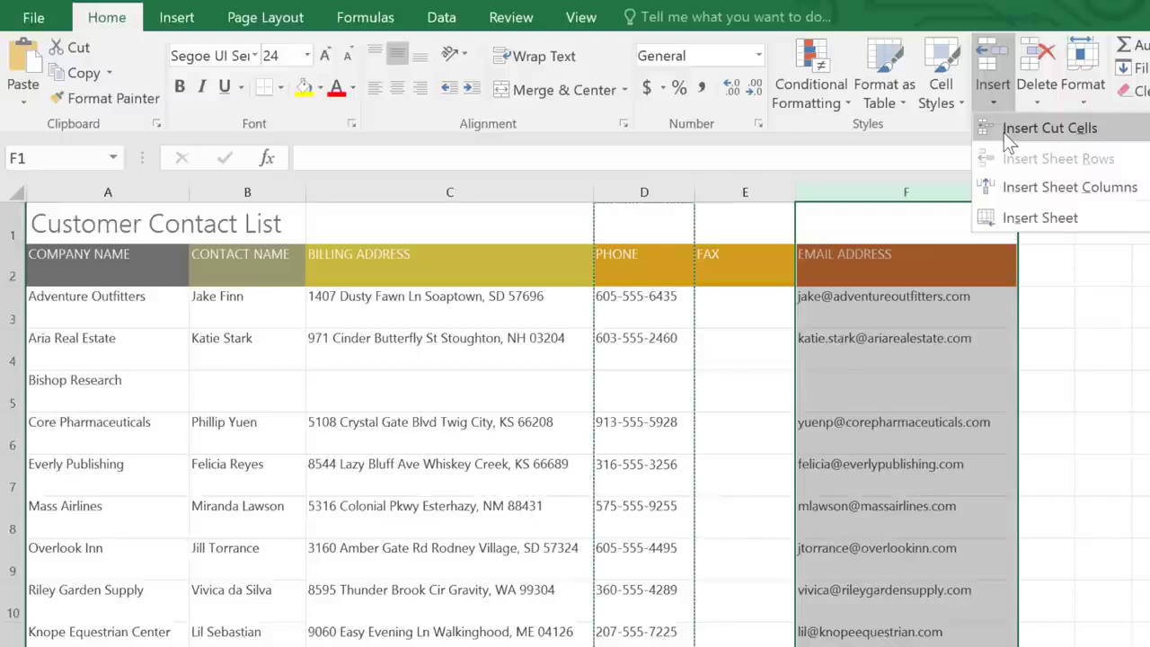
{"action": "left_click", "coordinate": [1004, 128]}
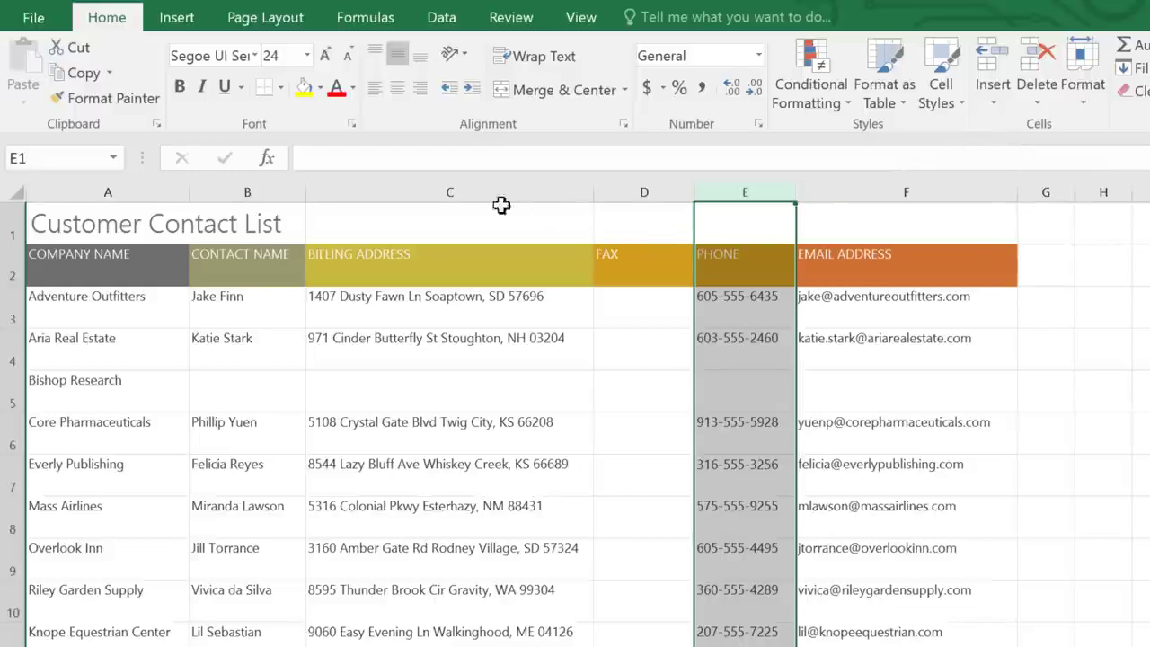
Hide the Billing Address, Fax and Phone columns
{"action": "left_click_drag", "start_coordinate": [445, 187], "coordinate": [744, 194]}
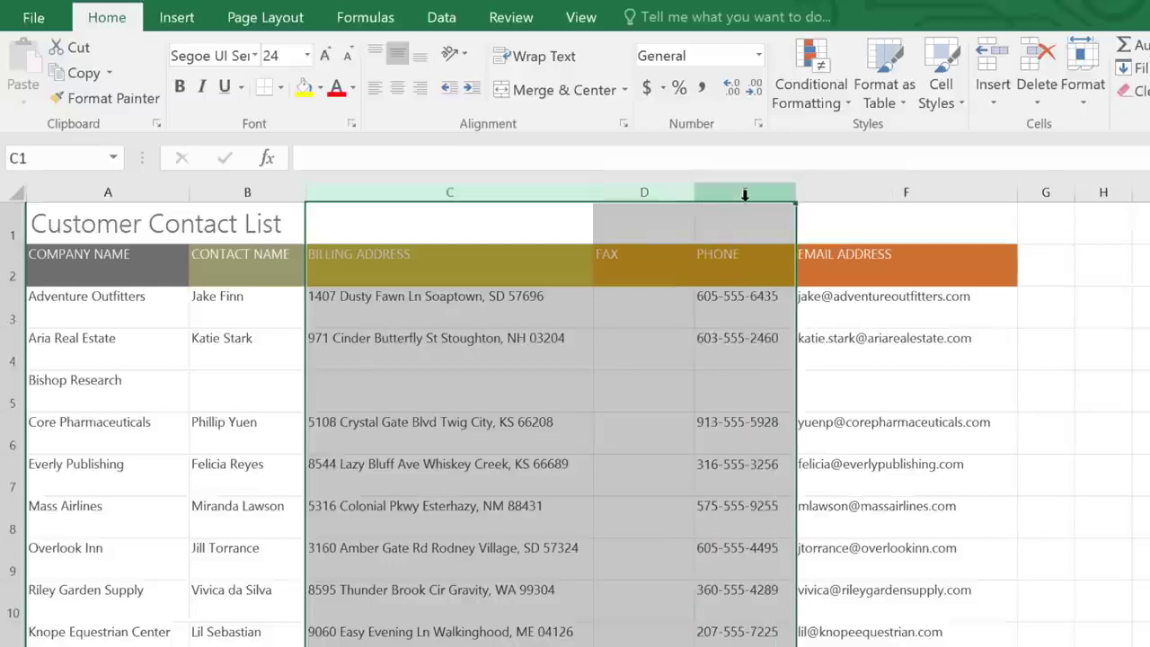
{"action": "right_click", "coordinate": [744, 216]}
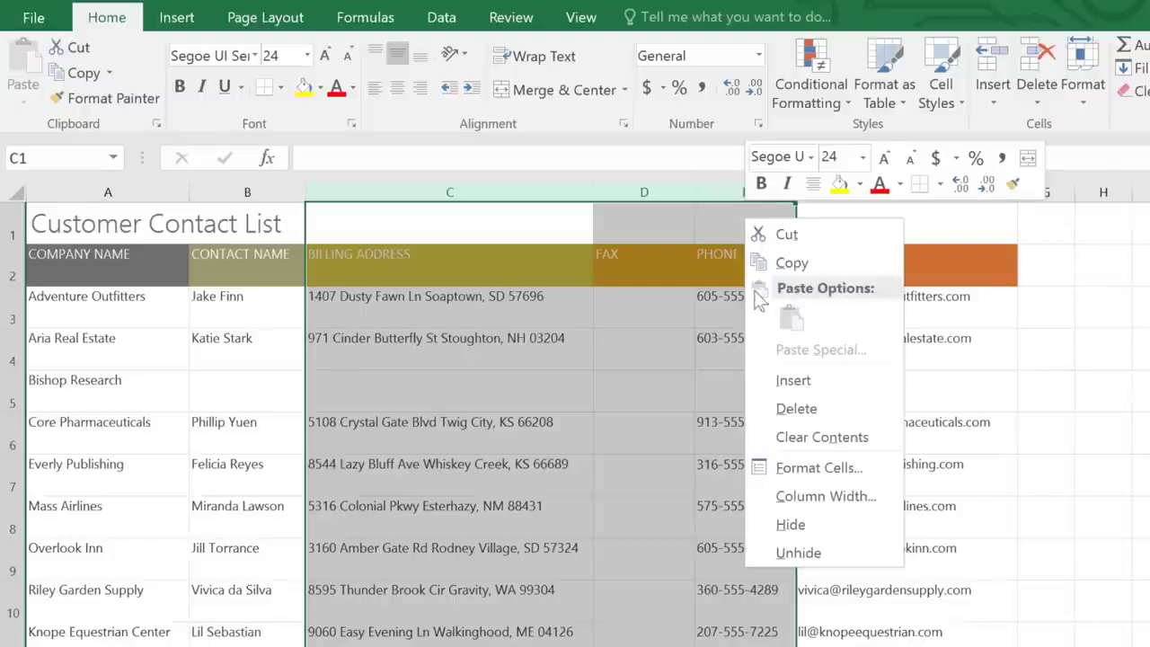
{"action": "left_click", "coordinate": [764, 527]}
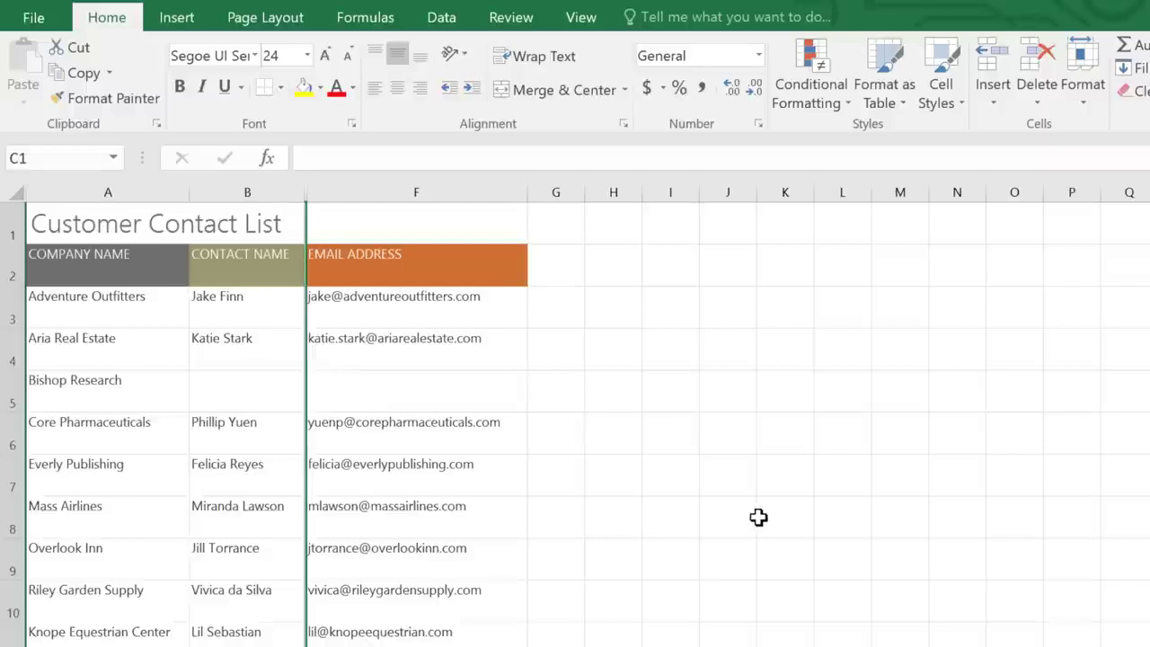
Unhide those three columns by selecting the columns on either side
{"action": "mouse_move", "coordinate": [410, 194]}
{"action": "left_mouse_down"}
{"action": "mouse_move", "coordinate": [241, 196]}
{"action": "mouse_move", "coordinate": [382, 185]}
{"action": "left_mouse_up"}
{"action": "right_click", "coordinate": [378, 229]}
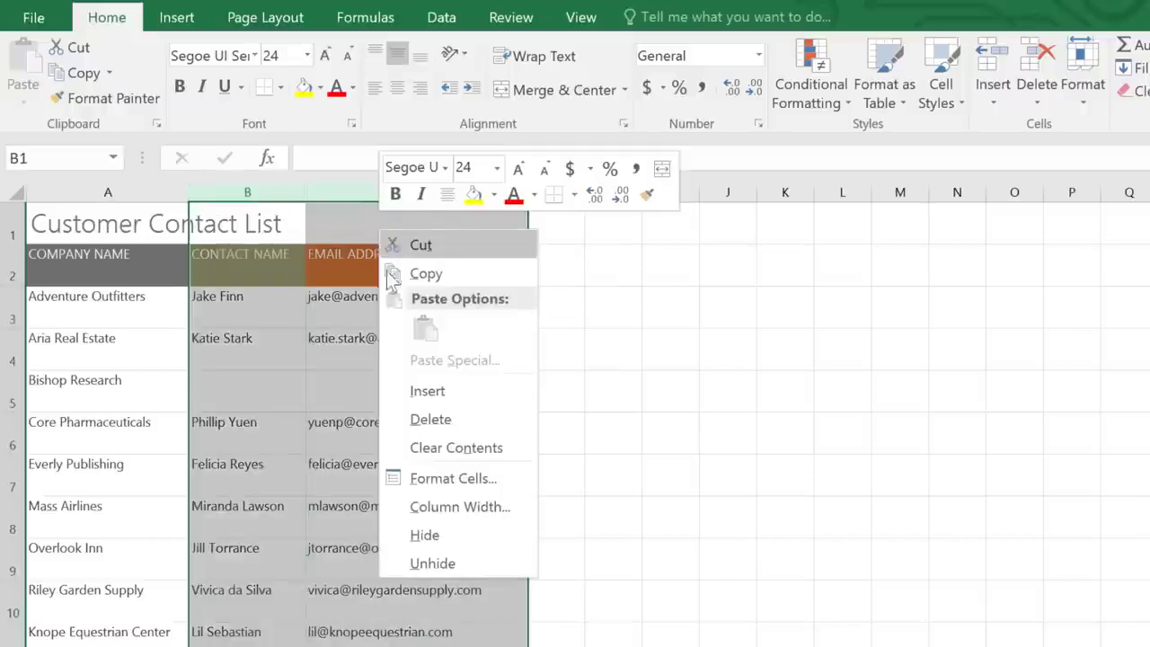
{"action": "left_click", "coordinate": [399, 560]}
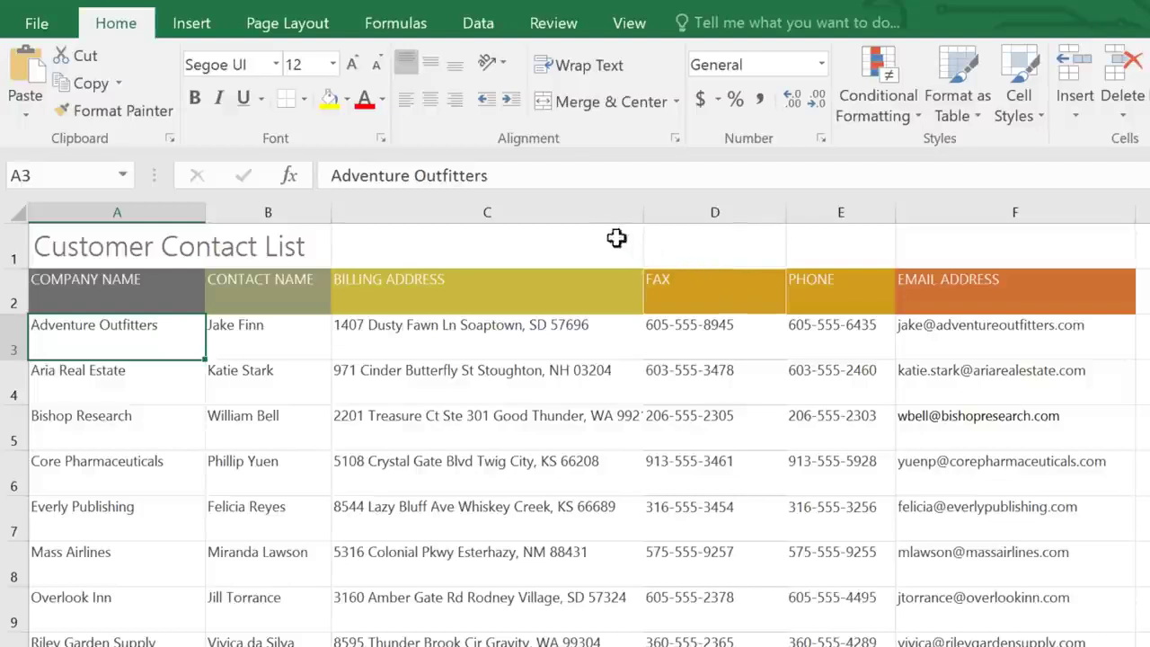
Narrow column C and apply Wrap Text so each address spans two lines
{"action": "left_click", "coordinate": [586, 211]}
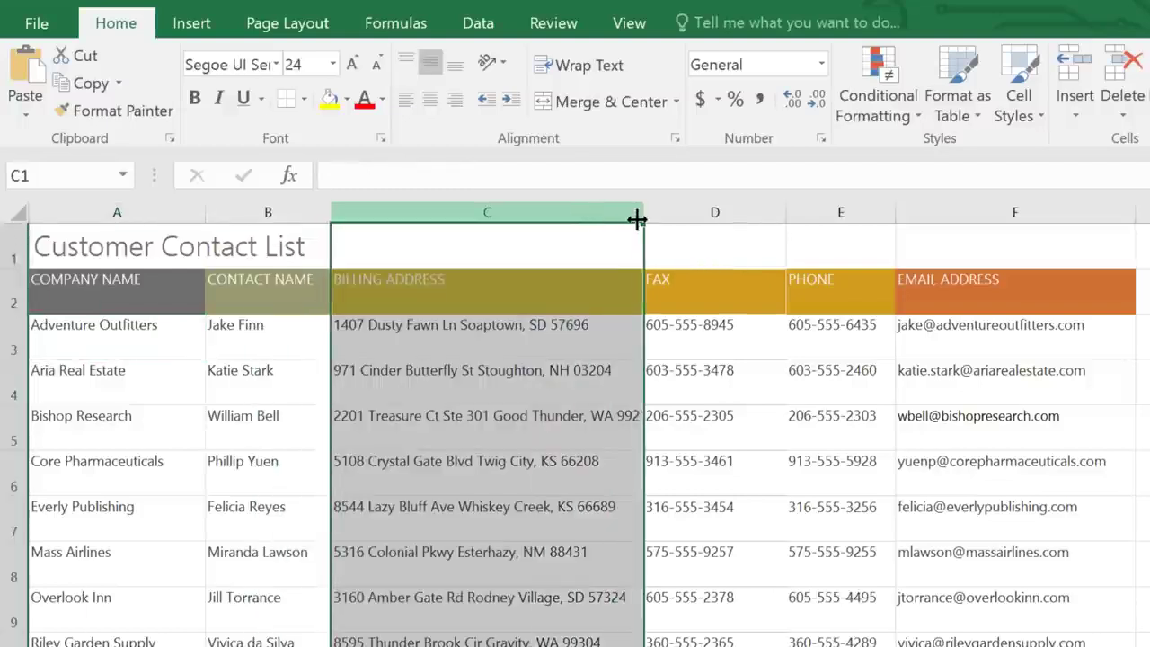
{"action": "left_click_drag", "start_coordinate": [641, 217], "coordinate": [504, 218]}
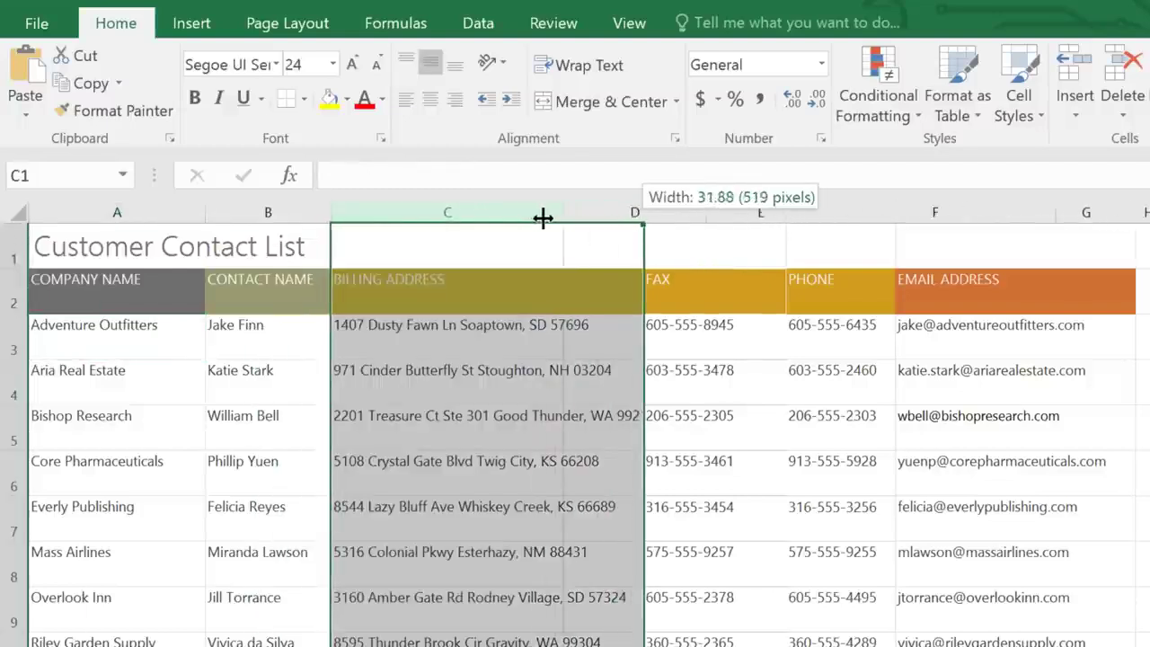
{"action": "left_click_drag", "start_coordinate": [504, 218], "coordinate": [483, 217]}
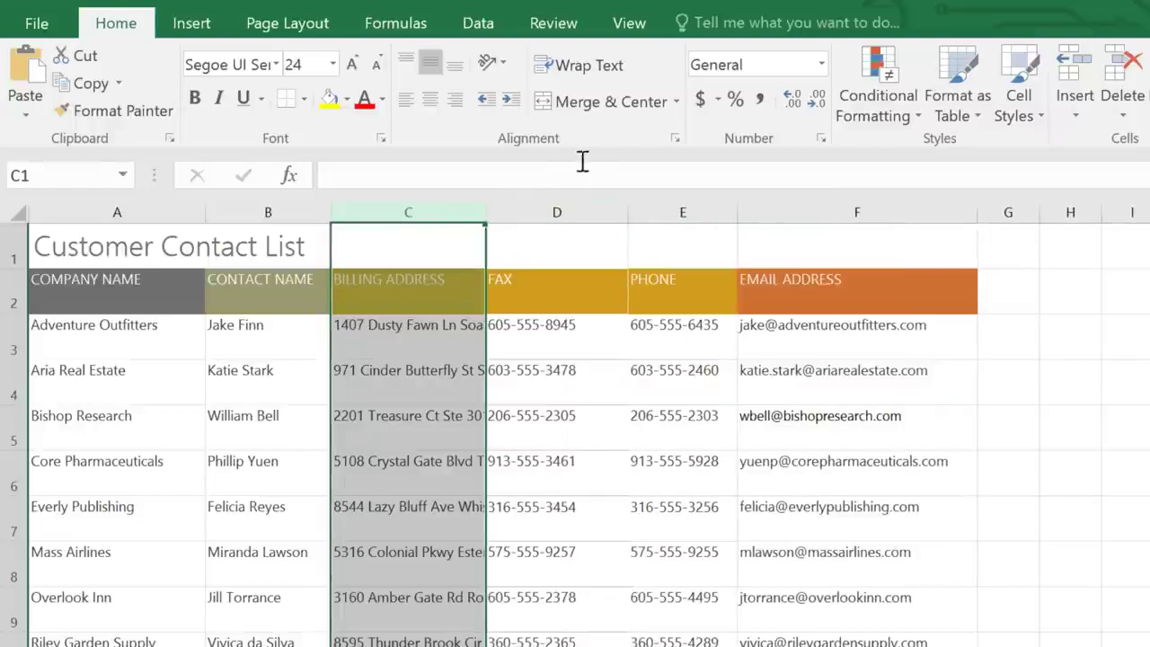
{"action": "left_click", "coordinate": [621, 70]}
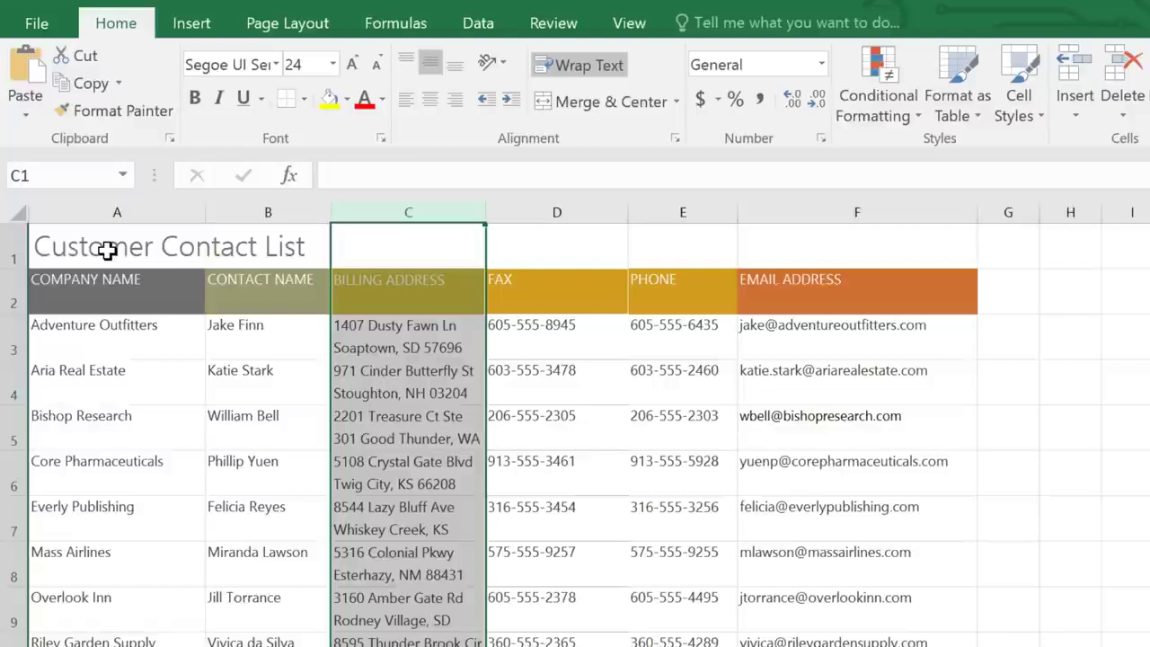
Merge & Center A1:F1 for the title, glancing at the other merge options
{"action": "left_click_drag", "start_coordinate": [107, 251], "coordinate": [800, 248]}
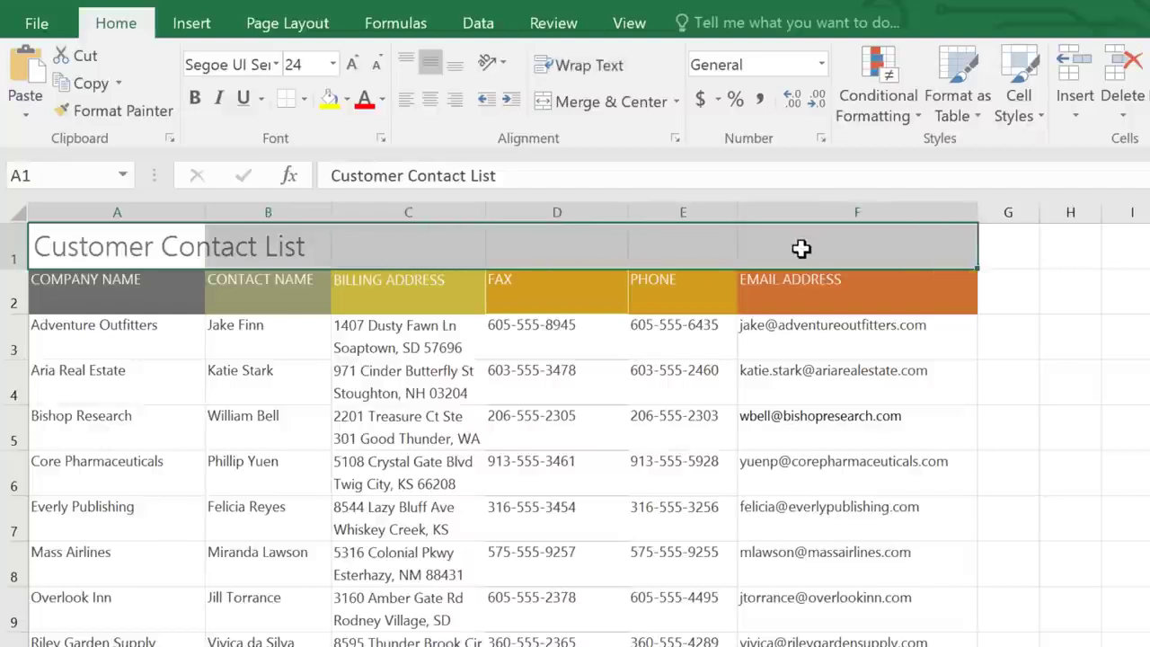
{"action": "left_click", "coordinate": [650, 103]}
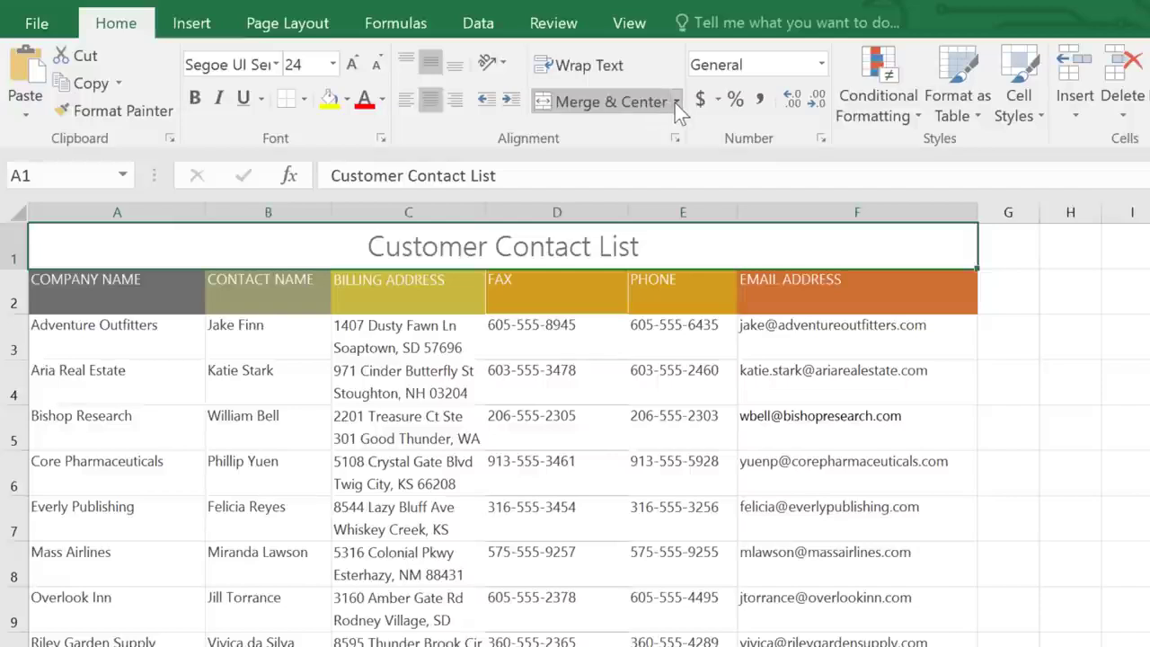
{"action": "left_click", "coordinate": [675, 103]}
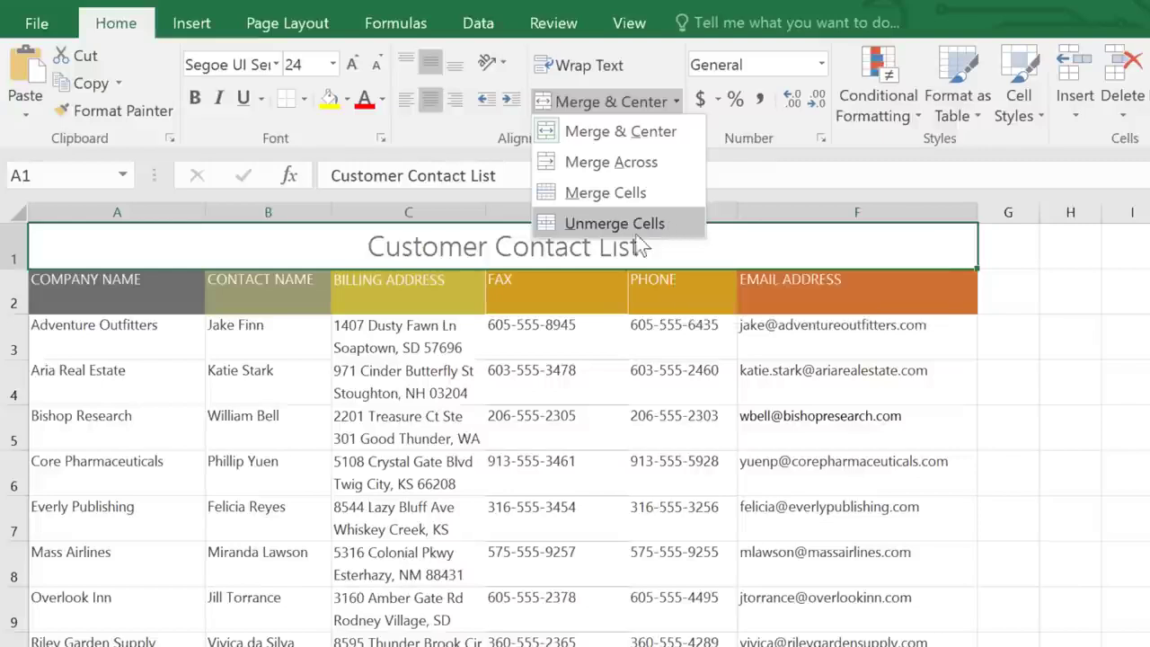
{"action": "left_click", "coordinate": [613, 247]}
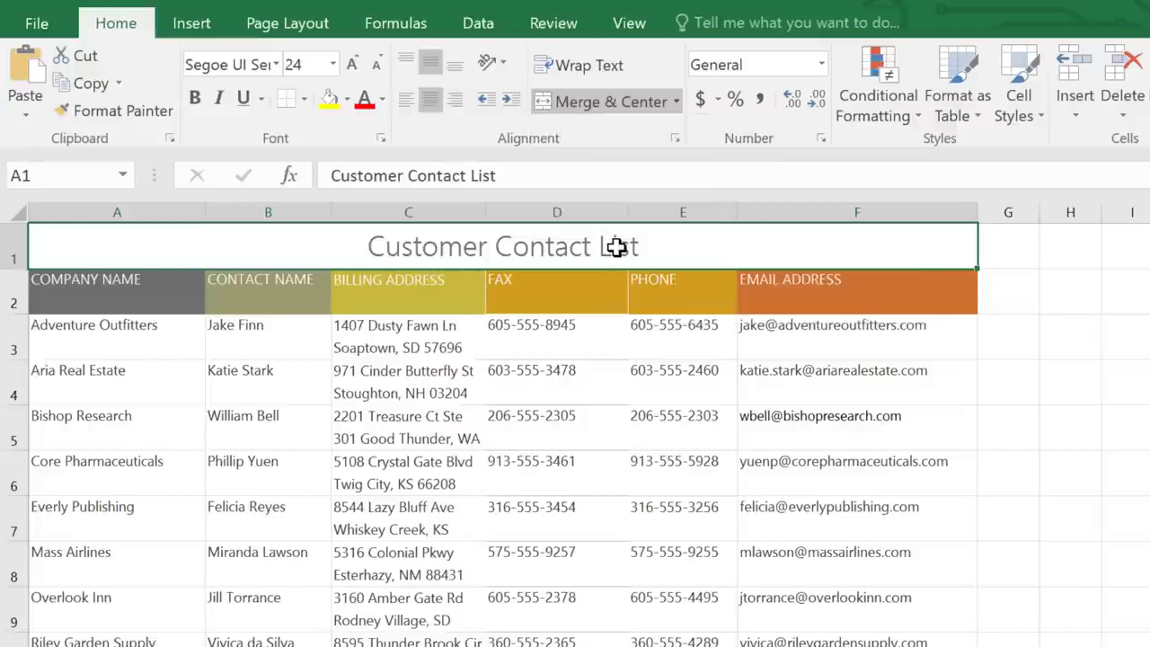
{"action": "left_click", "coordinate": [127, 297]}
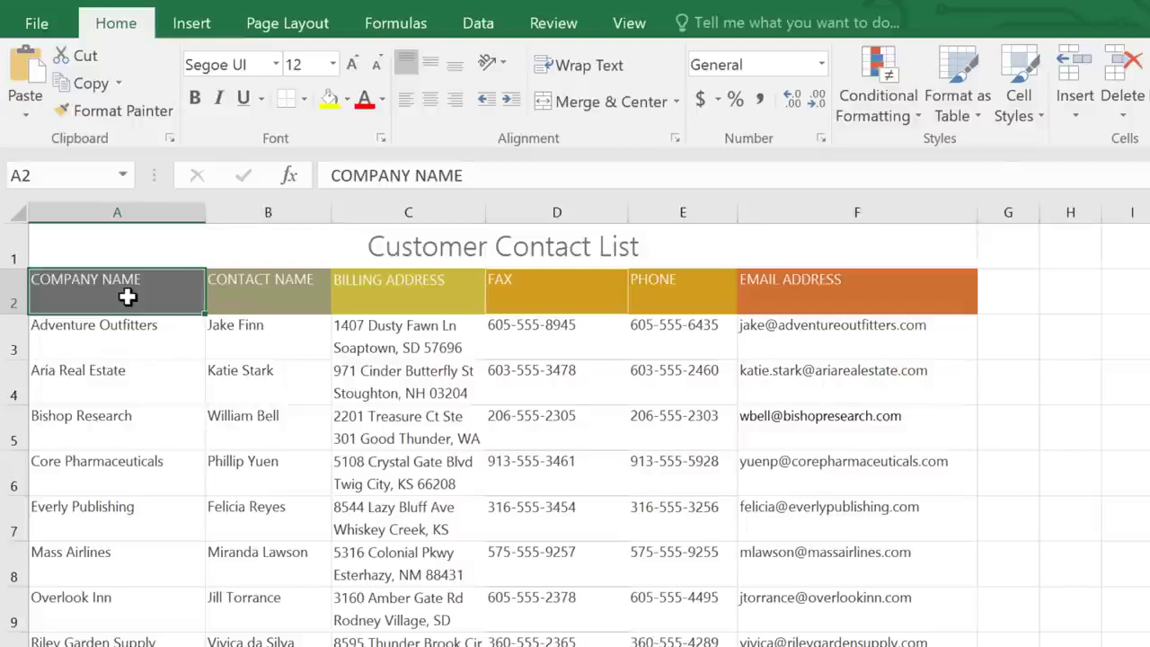
{"action": "left_click_drag", "start_coordinate": [127, 297], "coordinate": [925, 300]}
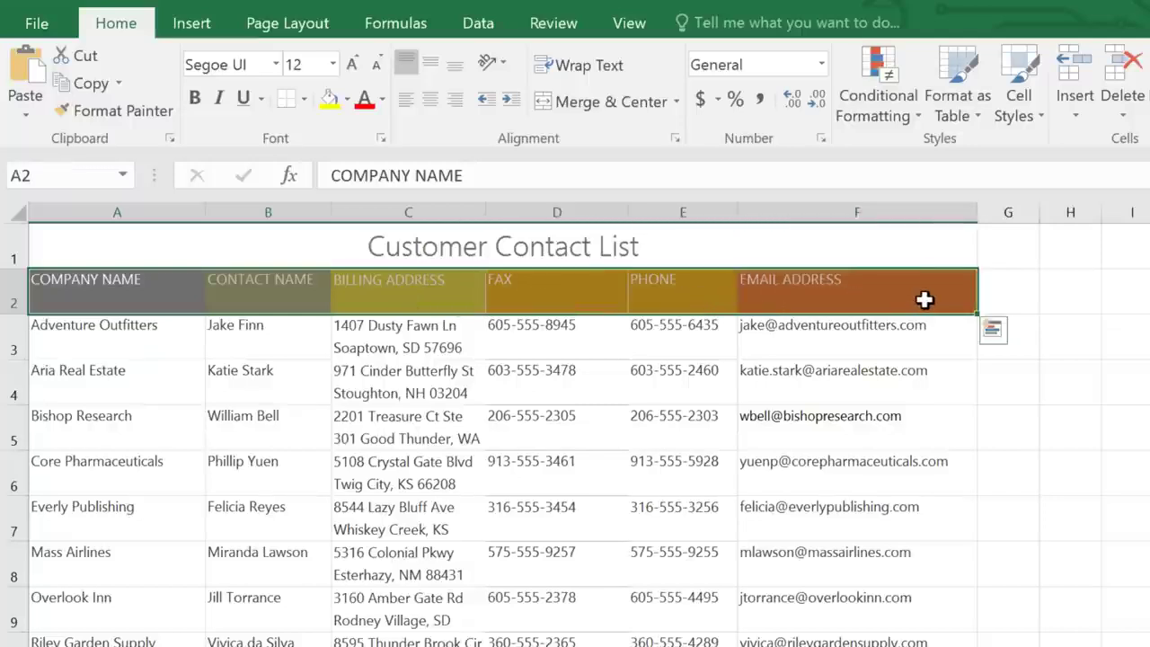